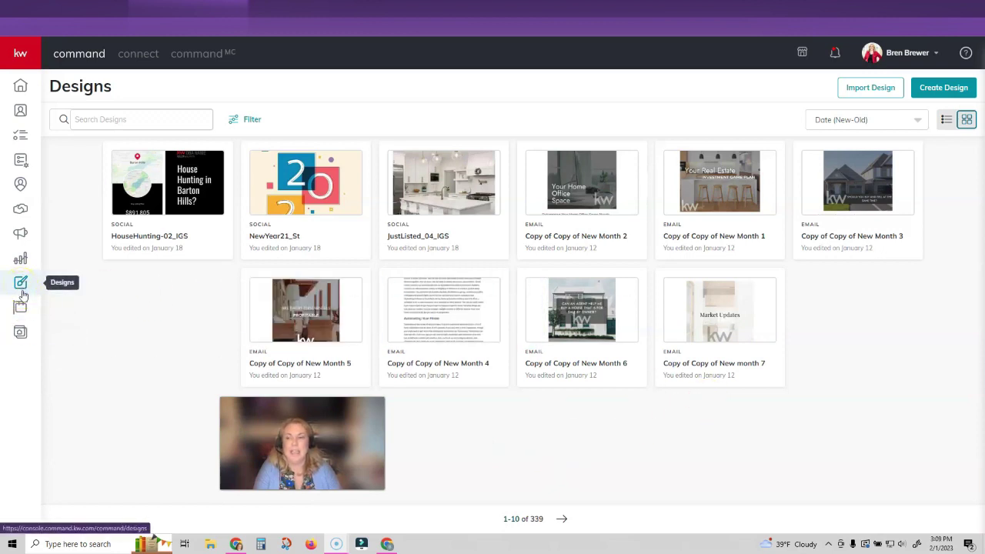
Start a Social design from the red 01_KW_Eml_Sig template under Business Basics > Email Signatures
left_click(21, 285)
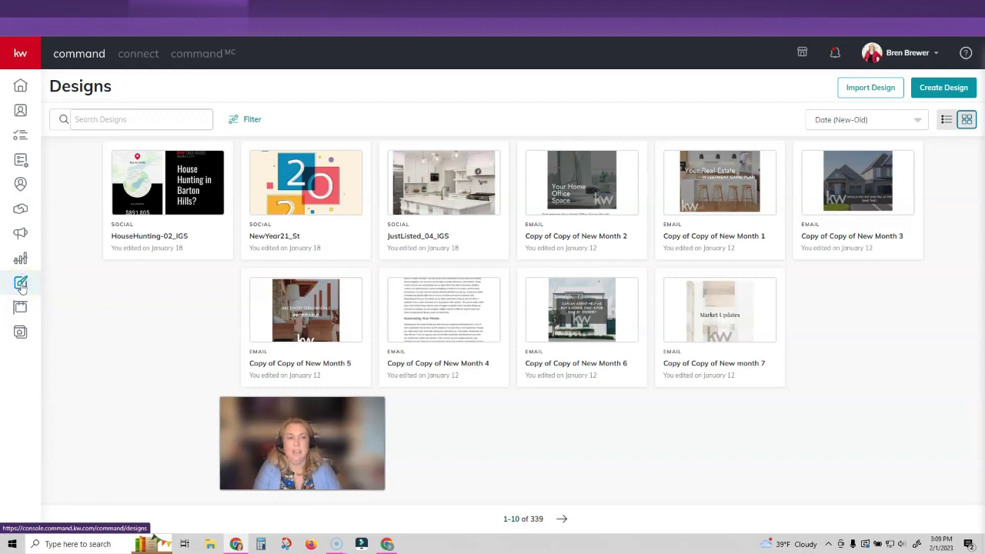
left_click(929, 90)
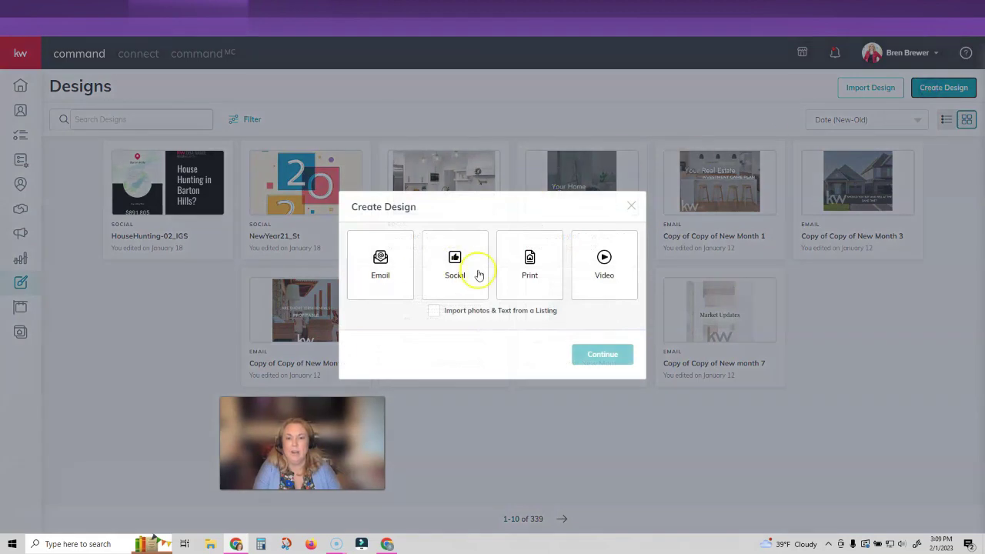
left_click(466, 270)
left_click(602, 355)
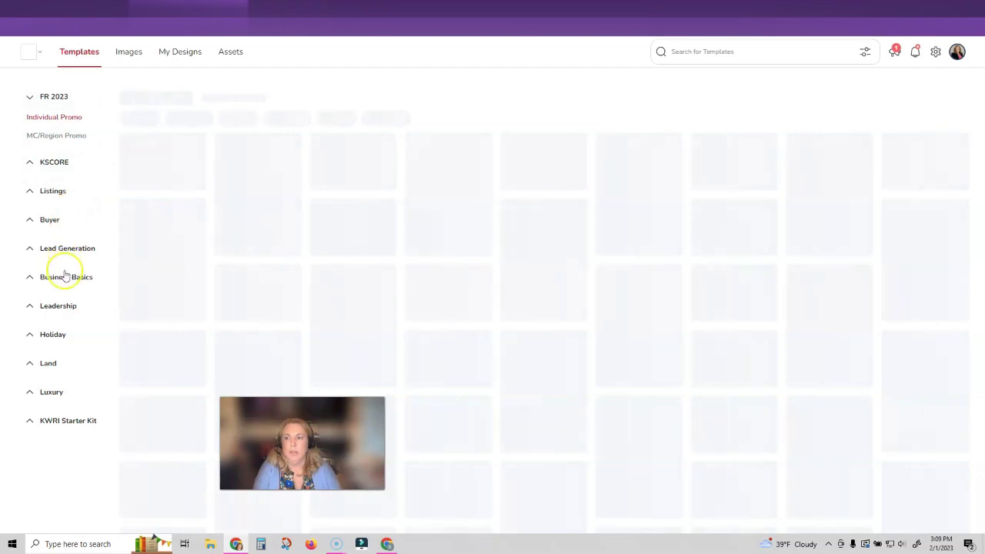
left_click(67, 280)
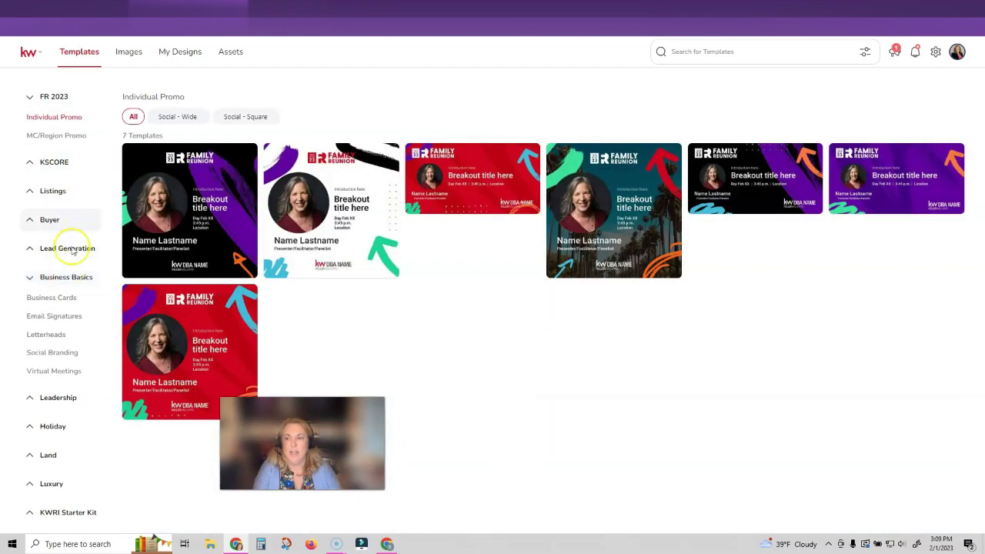
left_click(69, 318)
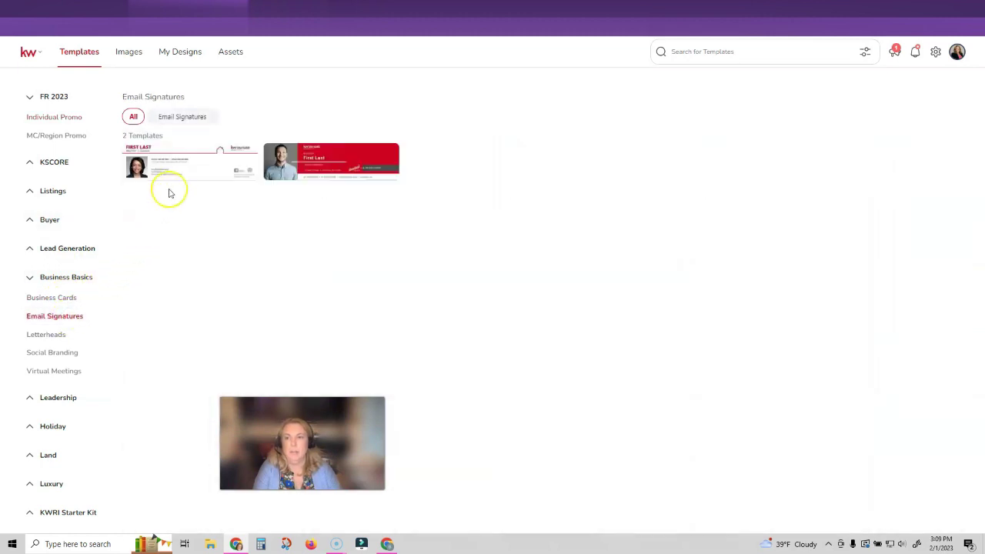
mouse_move(182, 175)
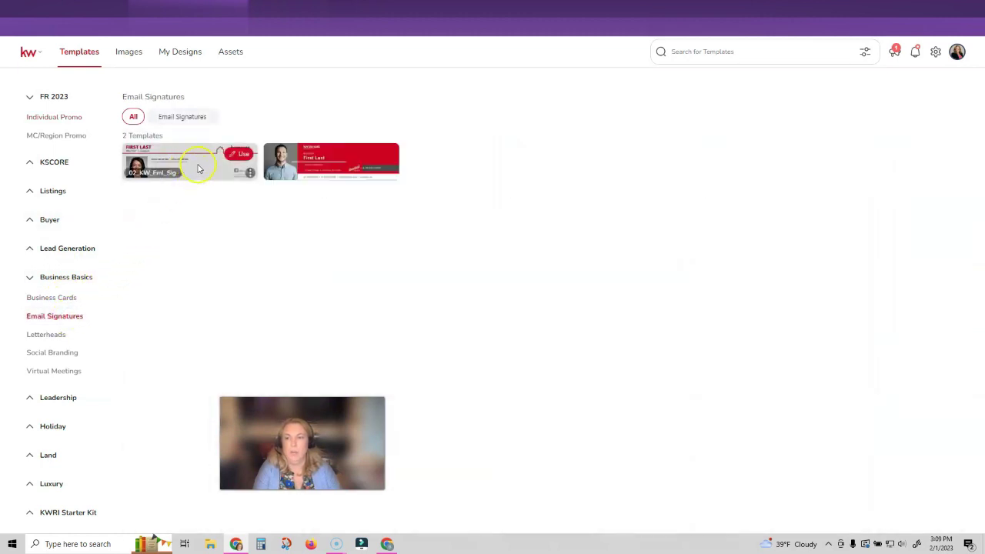
left_click(382, 154)
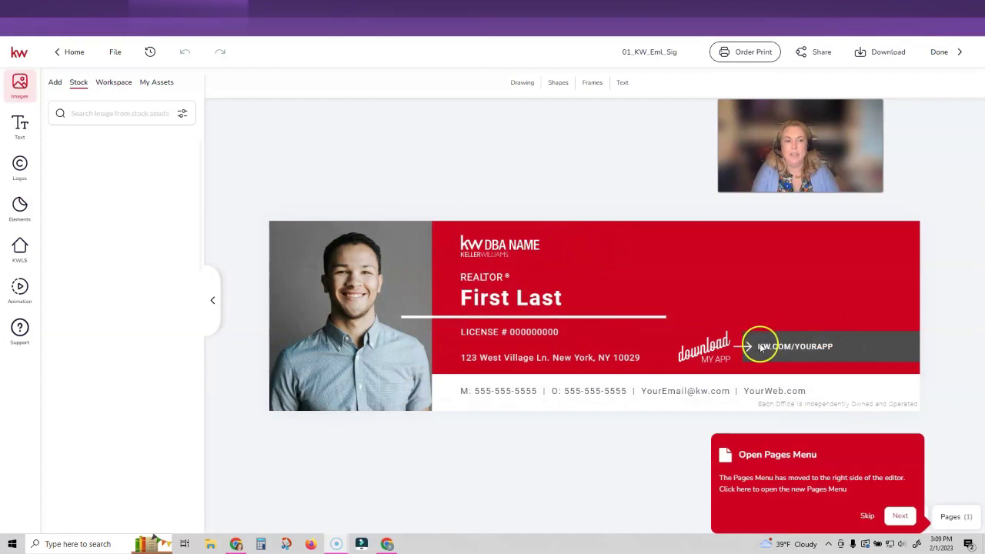
Dismiss the pages menu tip and select the sample headshot photo
left_click(868, 515)
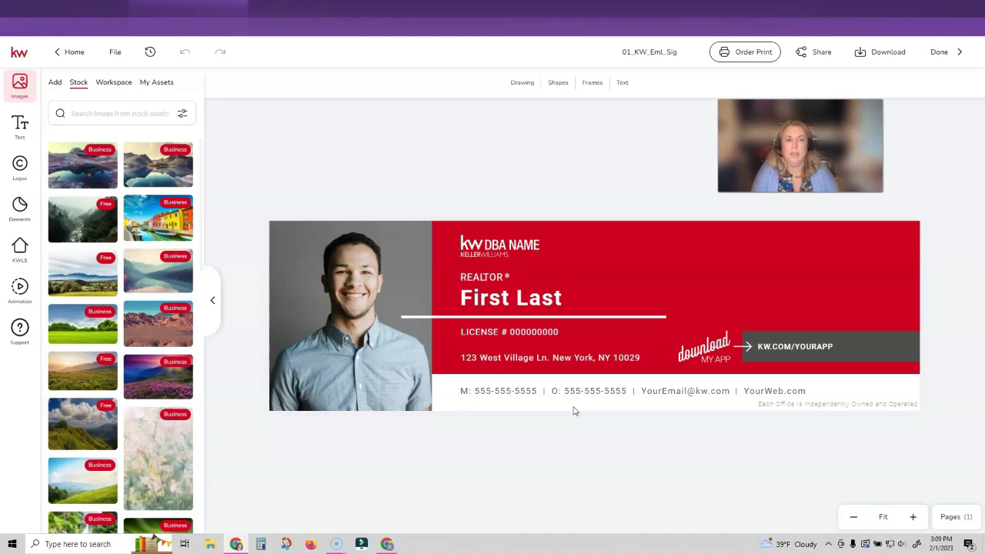
left_click(339, 311)
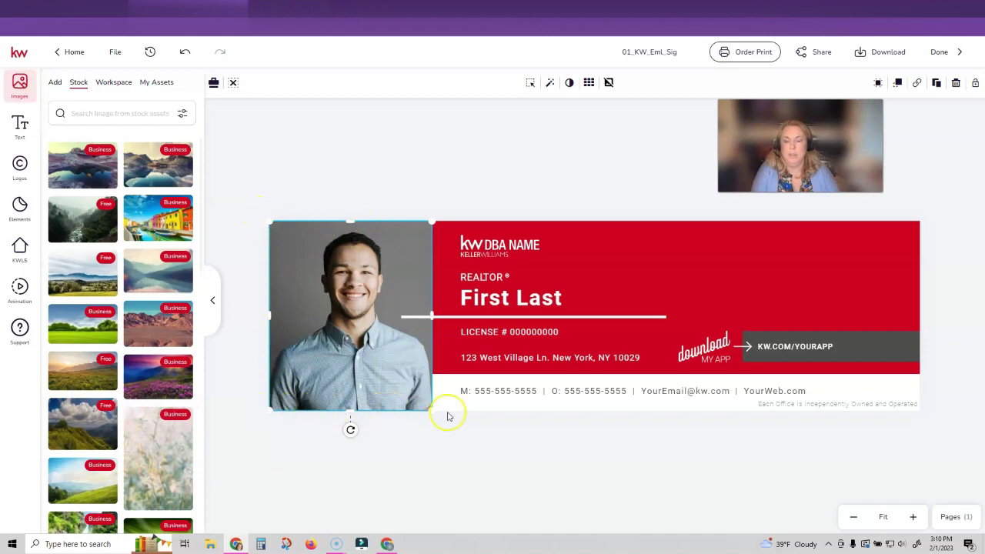
Replace the sample headshot with the agent's photo from Images > My Assets
left_click(154, 85)
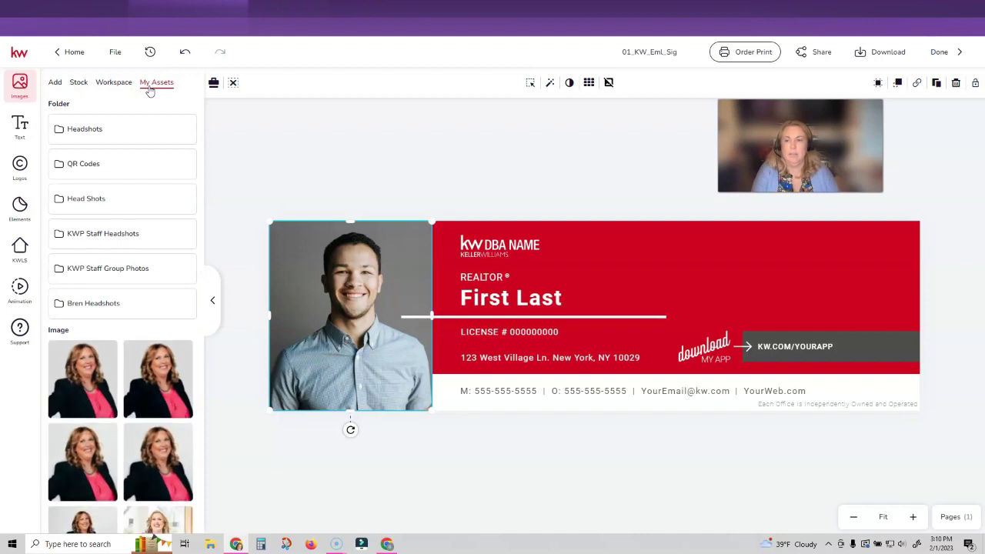
scroll(148, 319, "down", 1)
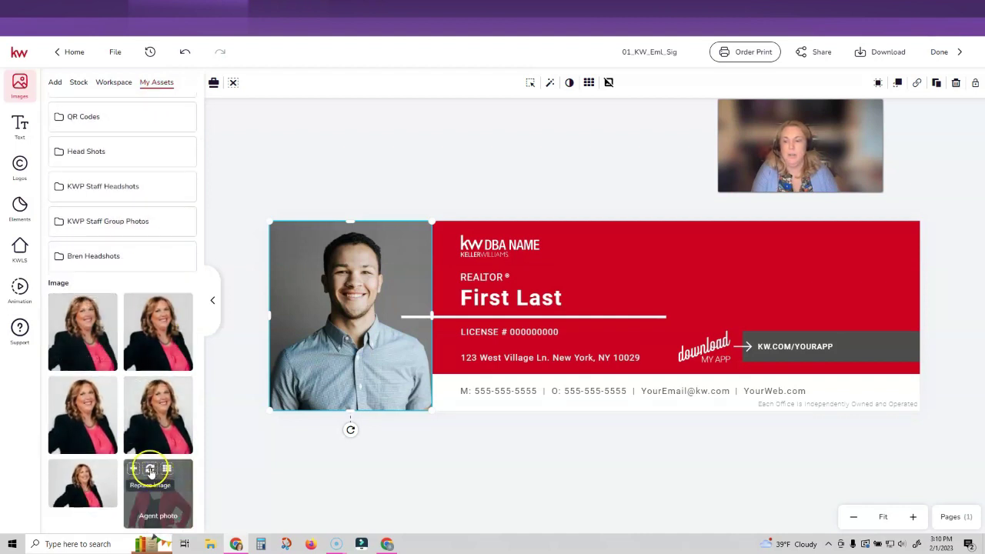
left_click(150, 470)
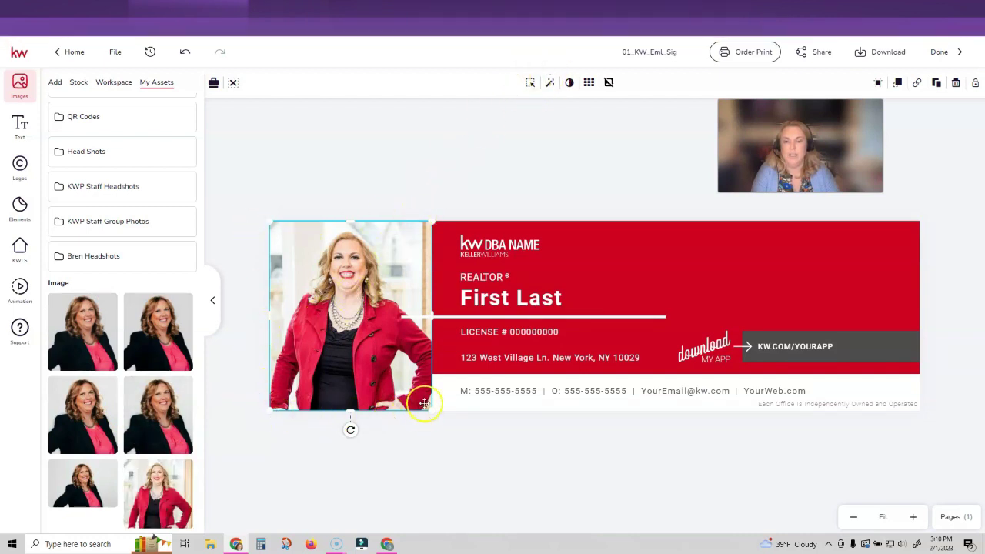
Reposition the agent photo within its frame, shifting it left
left_click(530, 82)
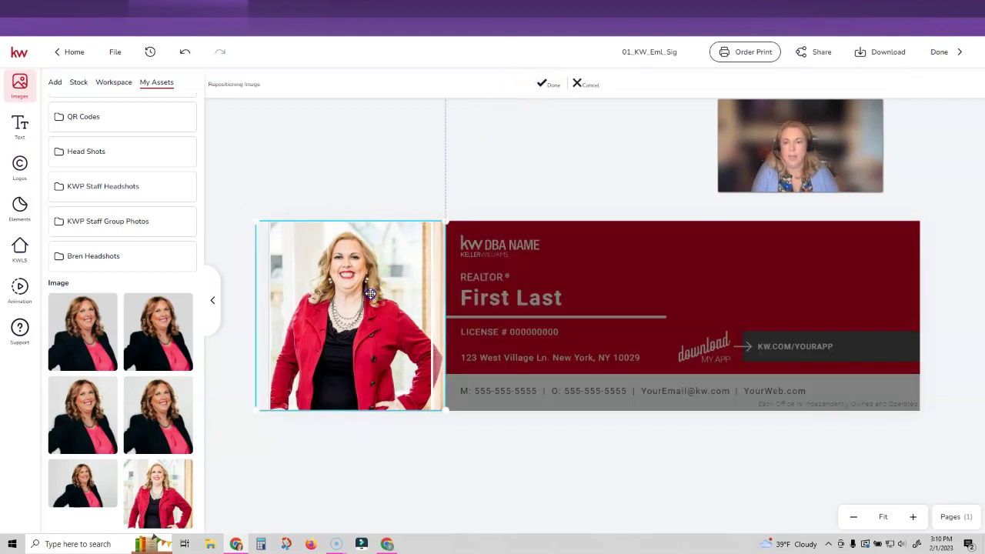
left_click_drag(369, 294, 368, 325)
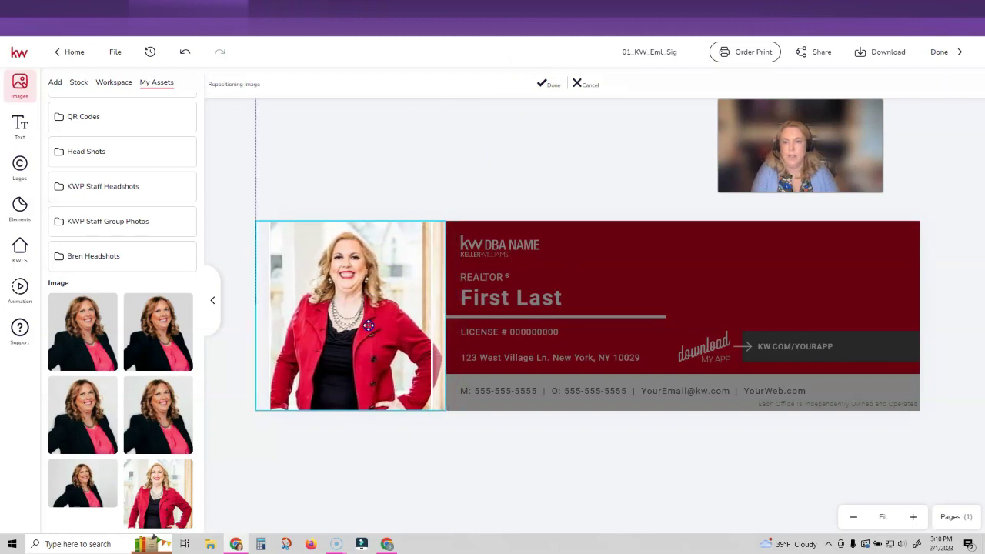
left_click(554, 87)
Replace the KW DBA NAME logo with the KW PROFESSIONALS logo from the MC77 Logos folder
left_click(495, 245)
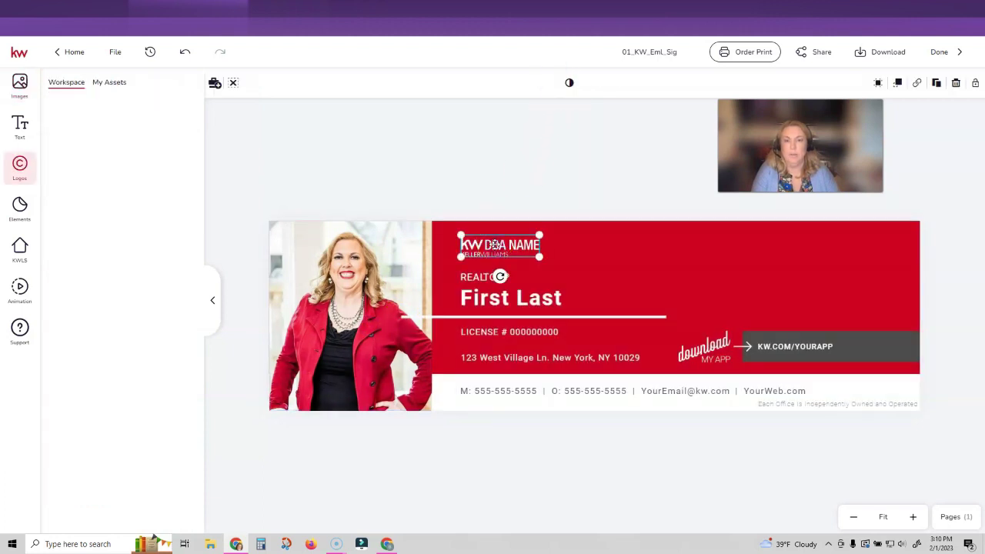
left_click(119, 84)
left_click(91, 128)
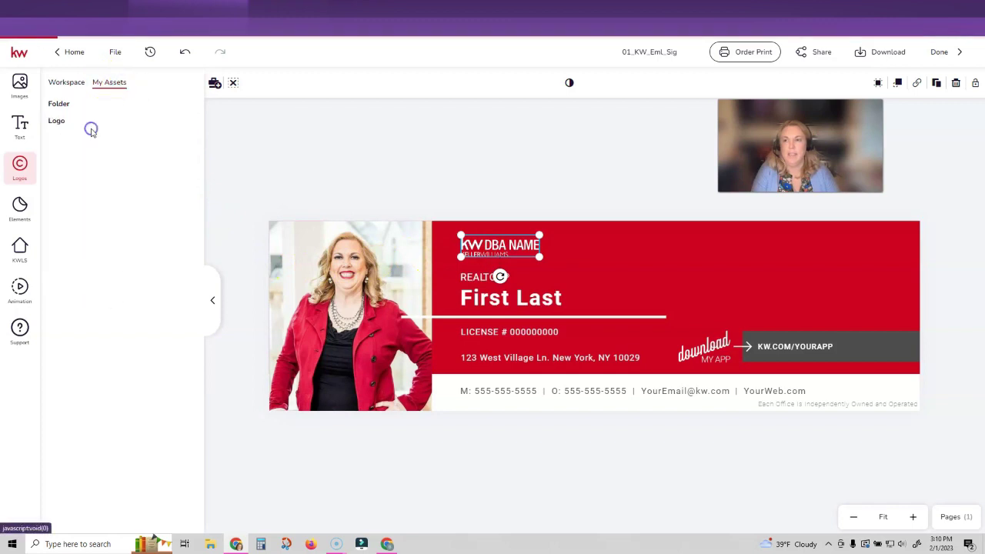
mouse_move(151, 215)
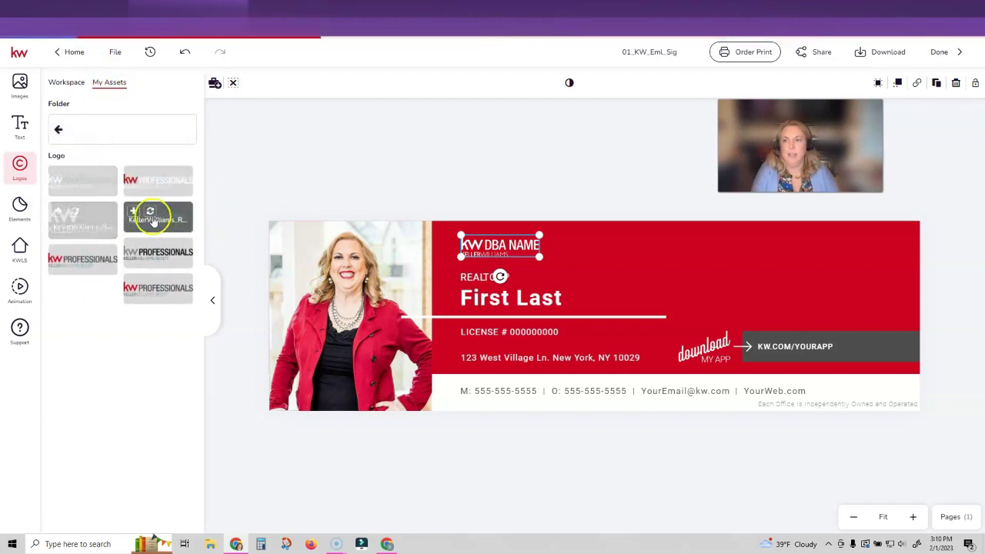
left_click(151, 213)
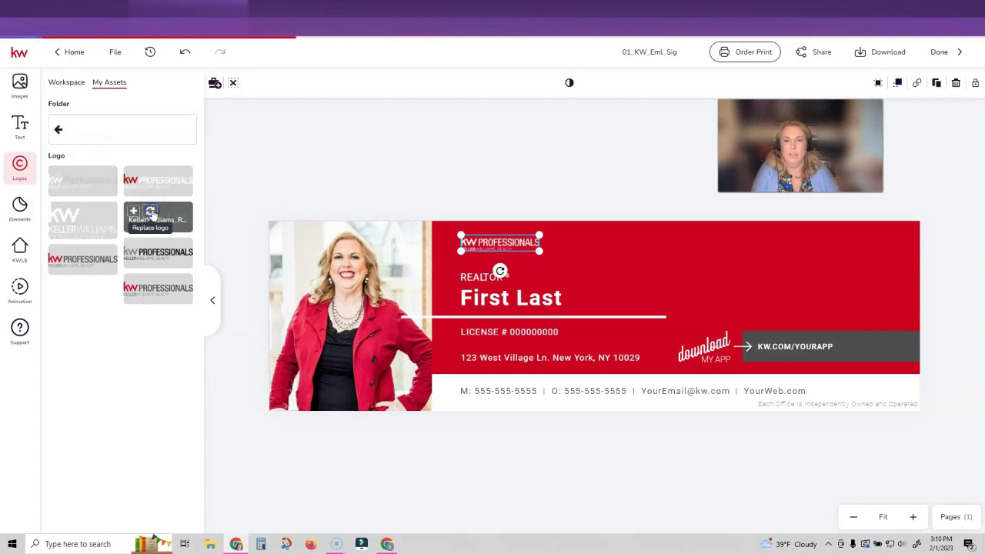
Enlarge the new logo and move it up toward the banner's top left
left_click_drag(538, 250, 641, 271)
left_click(544, 252)
left_click_drag(544, 253, 538, 244)
left_click_drag(638, 263, 623, 266)
left_click(473, 278)
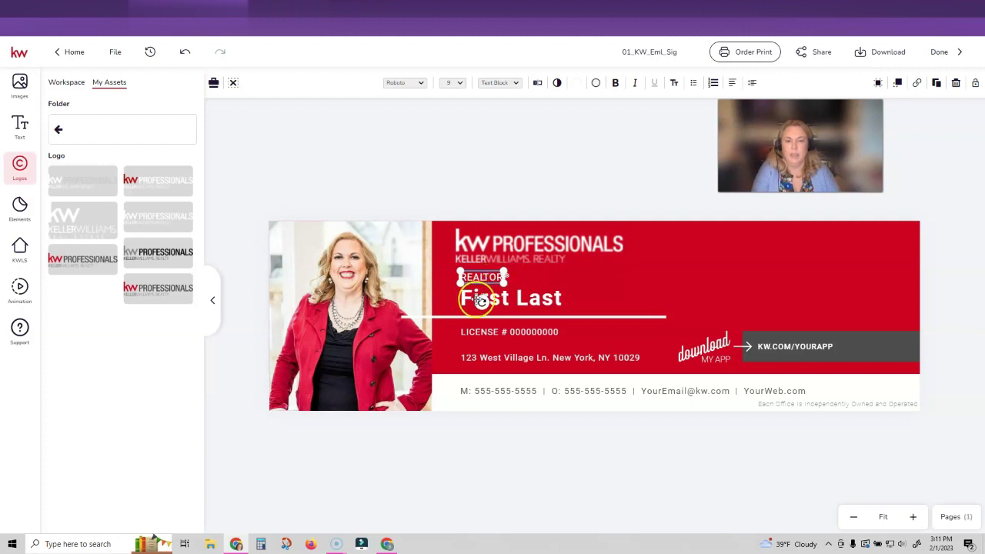
Replace the First Last placeholder with the agent's name
left_click(468, 302)
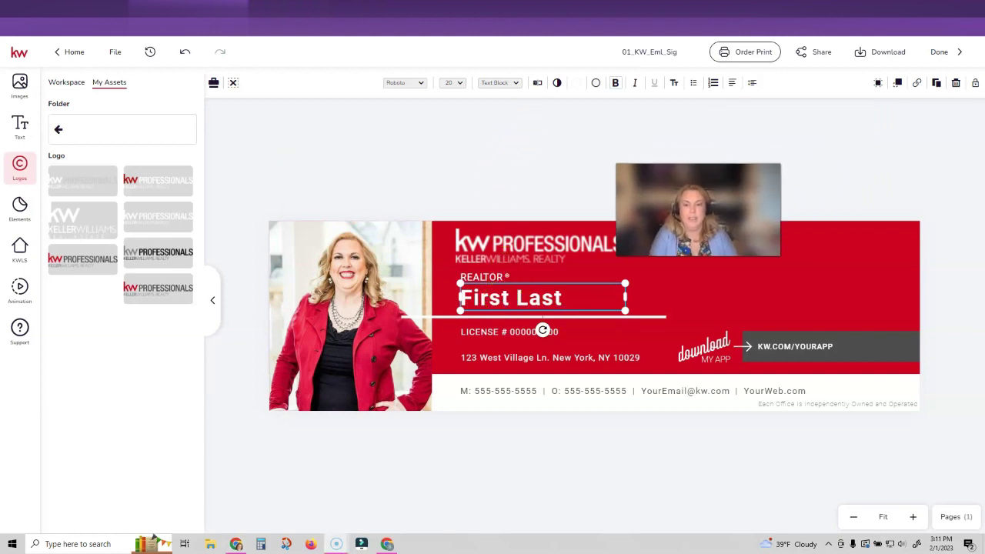
left_click(537, 84)
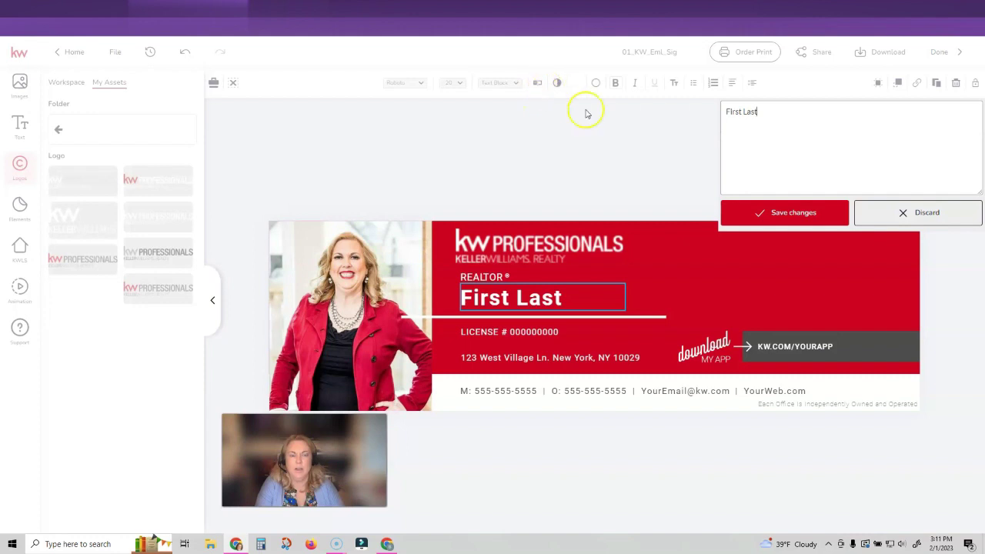
left_click_drag(751, 117, 715, 112)
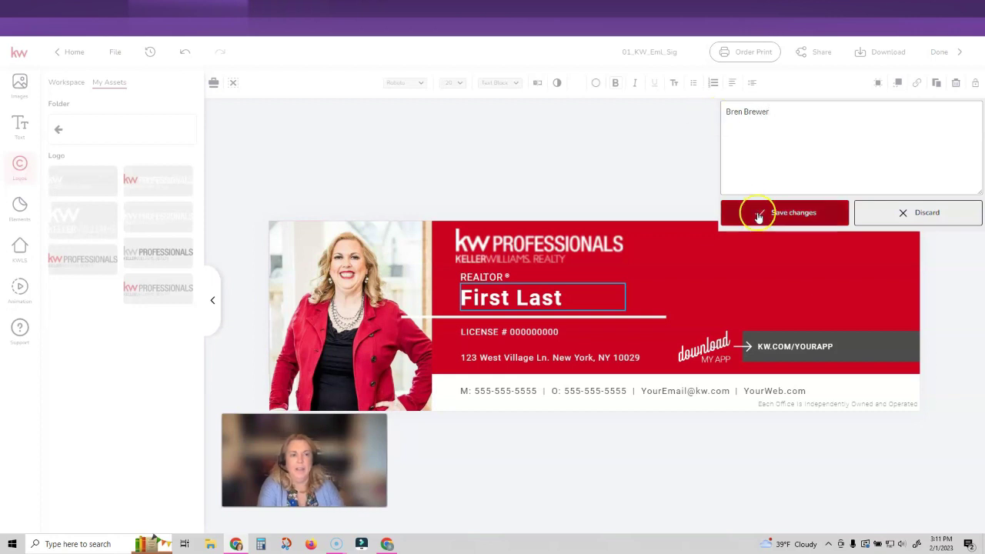
left_click(747, 212)
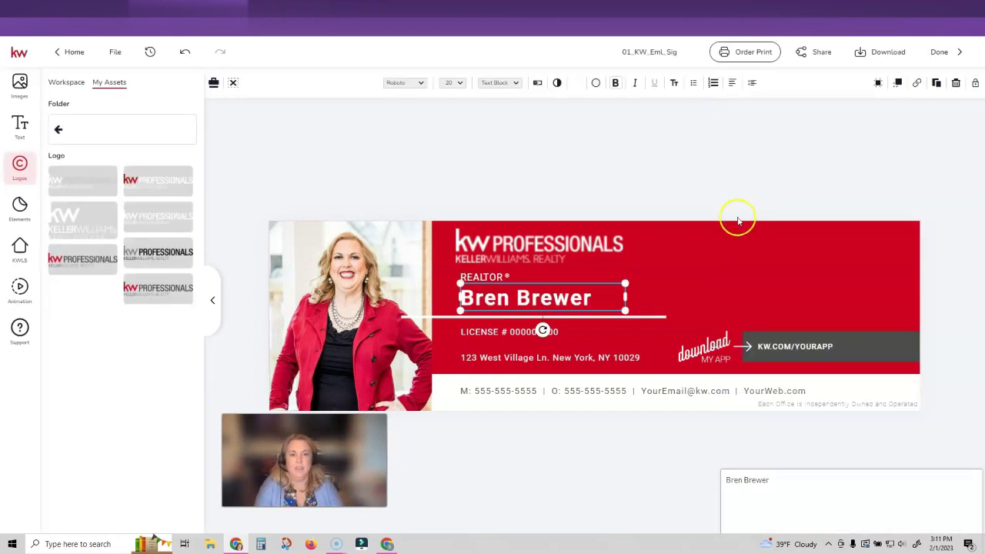
Fill in the agent's license number on the license line
left_click(541, 331)
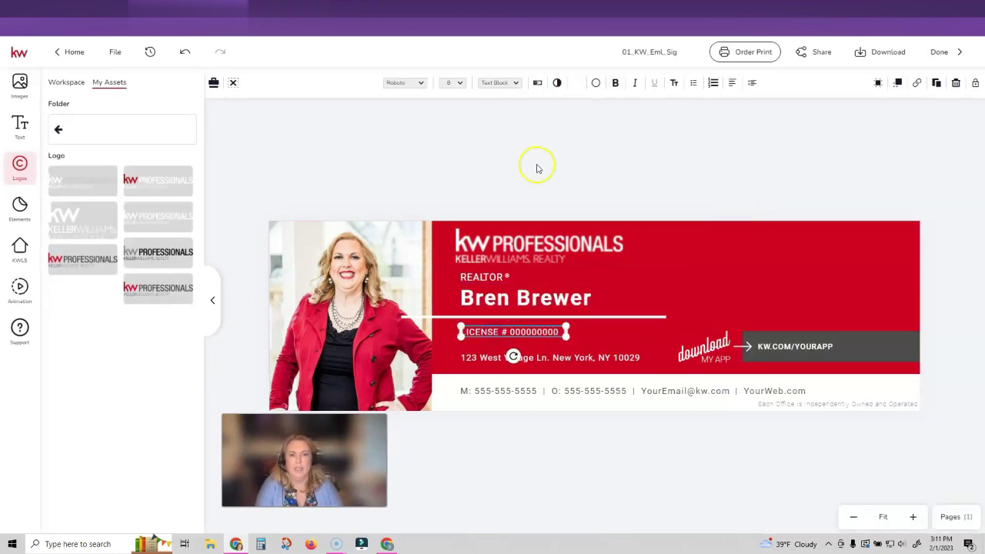
left_click(538, 83)
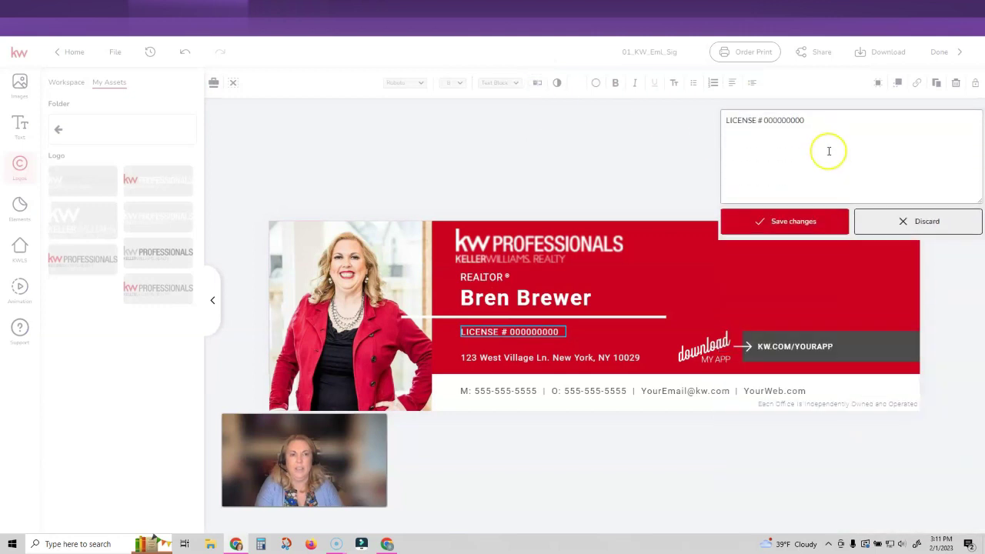
type("610981")
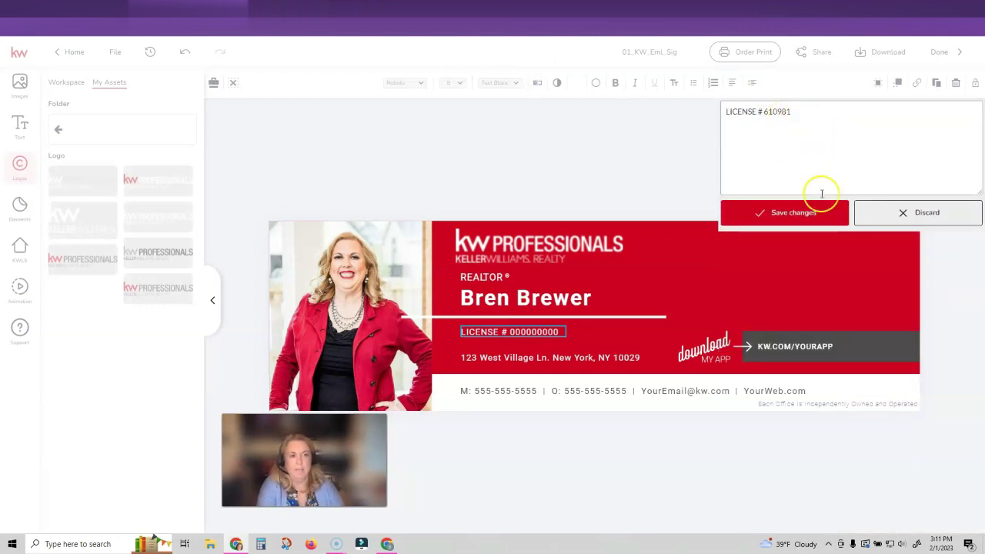
left_click(808, 214)
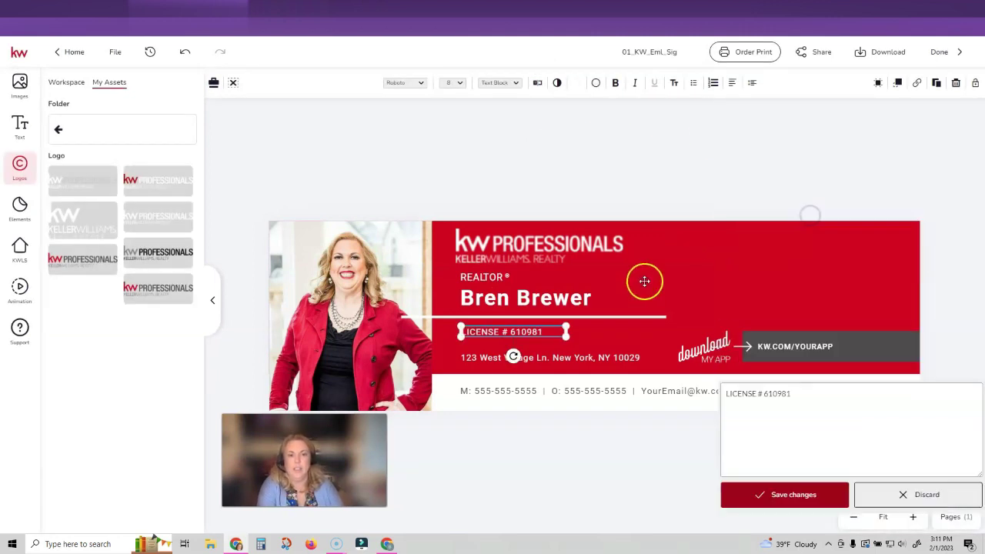
Complete the address line with the agent's office street address
left_click(486, 359)
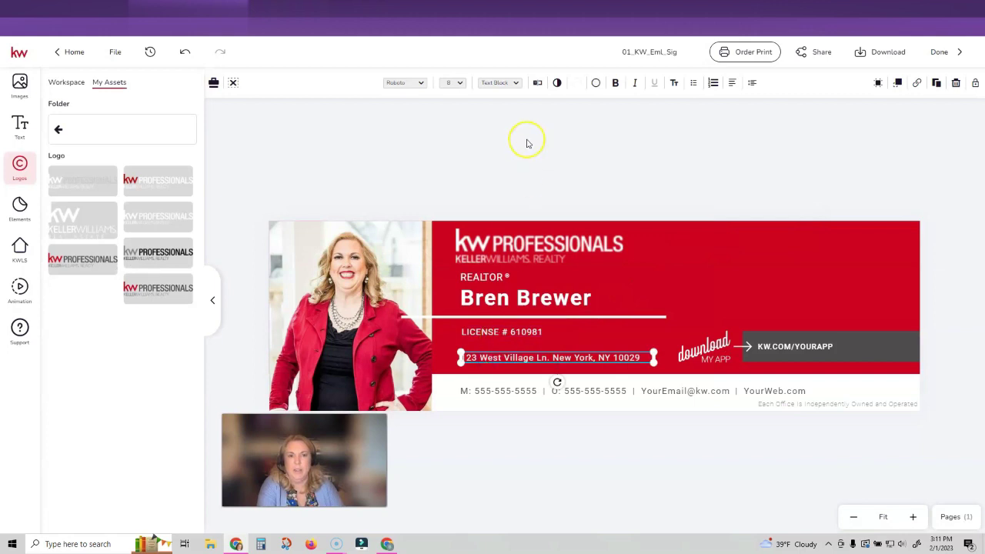
left_click(537, 82)
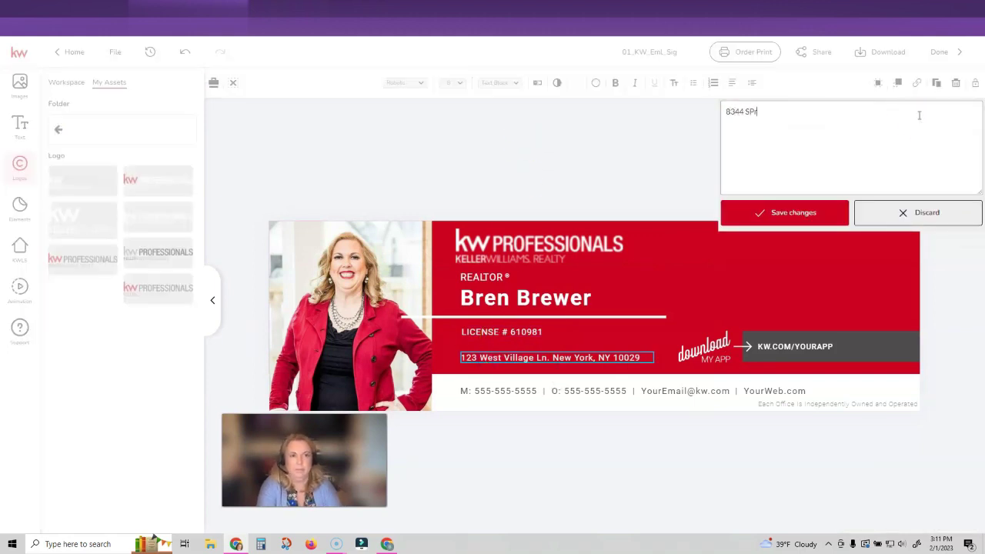
left_click(786, 215)
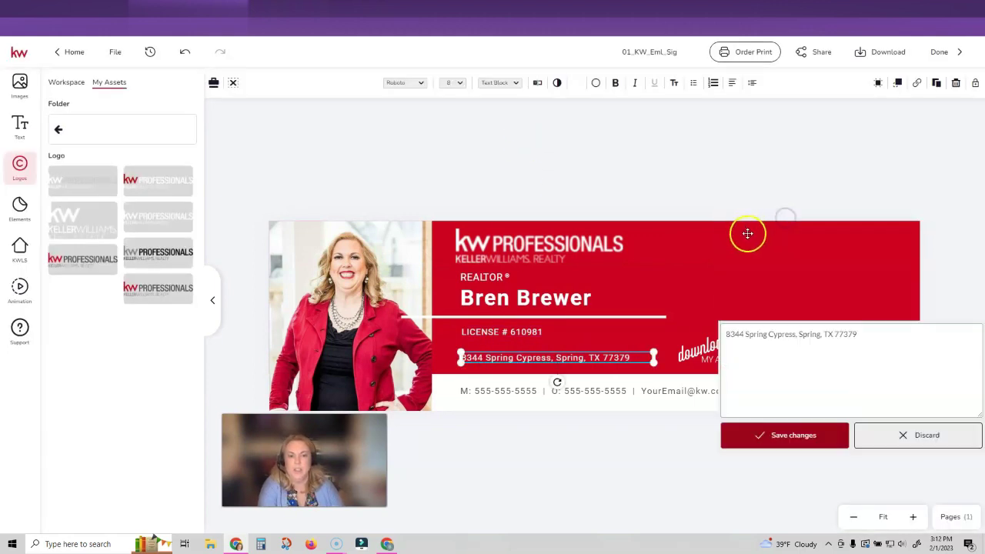
Update the contact line with the agent's mobile number, e-mail and website, removing the office number
left_click(496, 392)
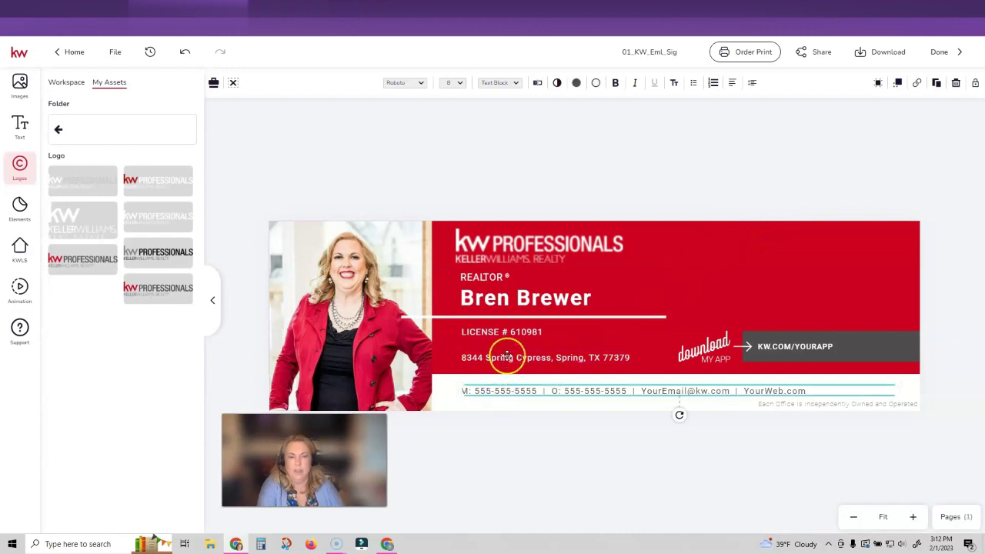
left_click(537, 82)
left_click_drag(736, 112, 785, 110)
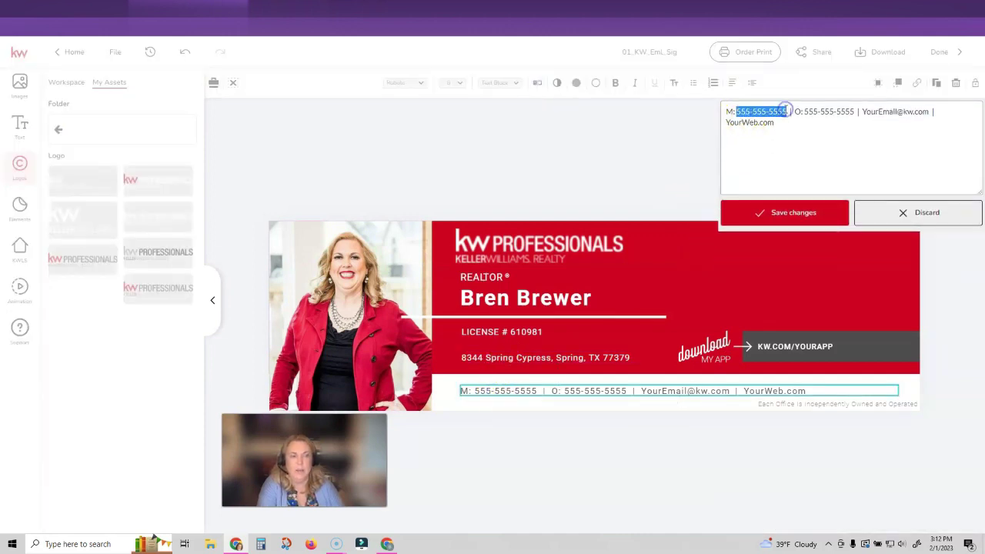
left_click_drag(795, 112, 862, 113)
key("BackSpace")
double_click(813, 107)
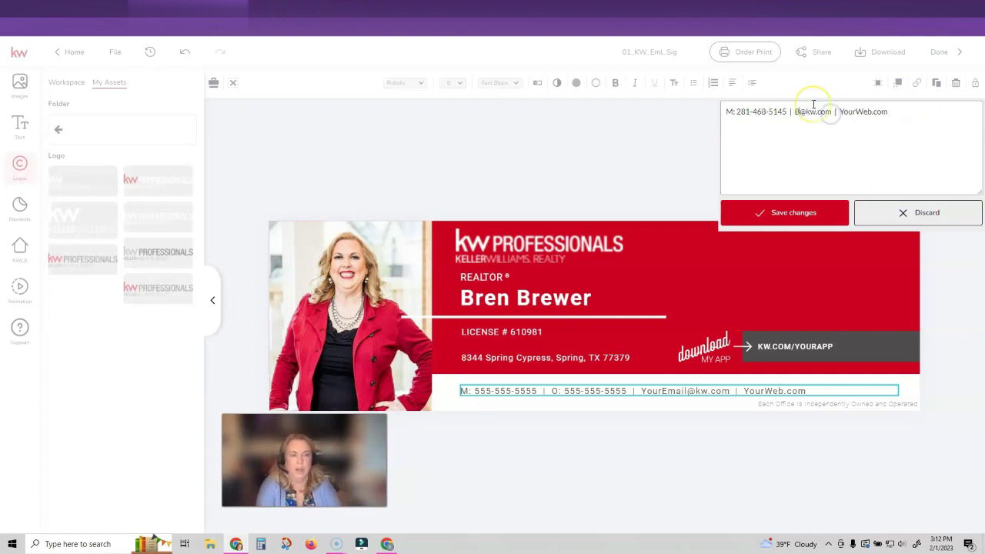
type("Bren")
double_click(868, 112)
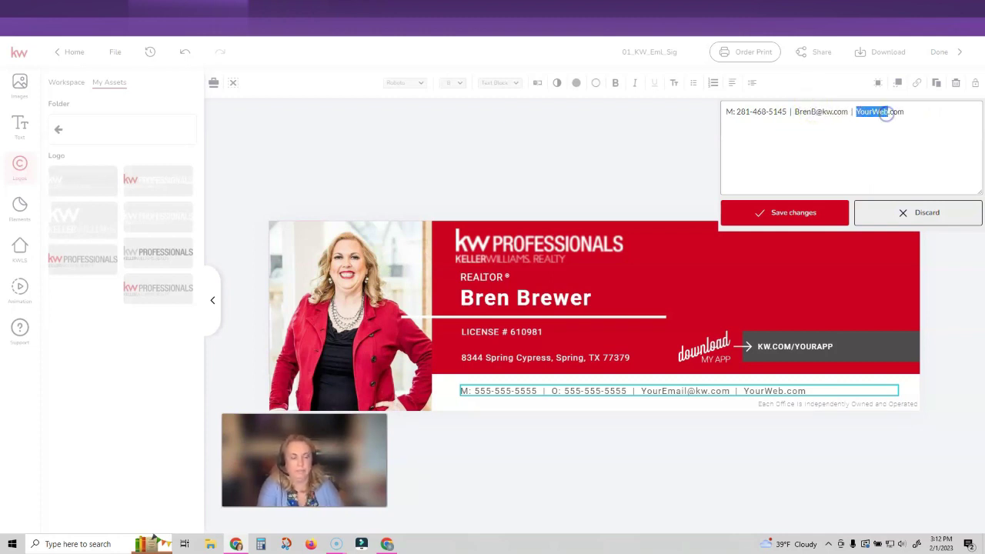
left_click(797, 213)
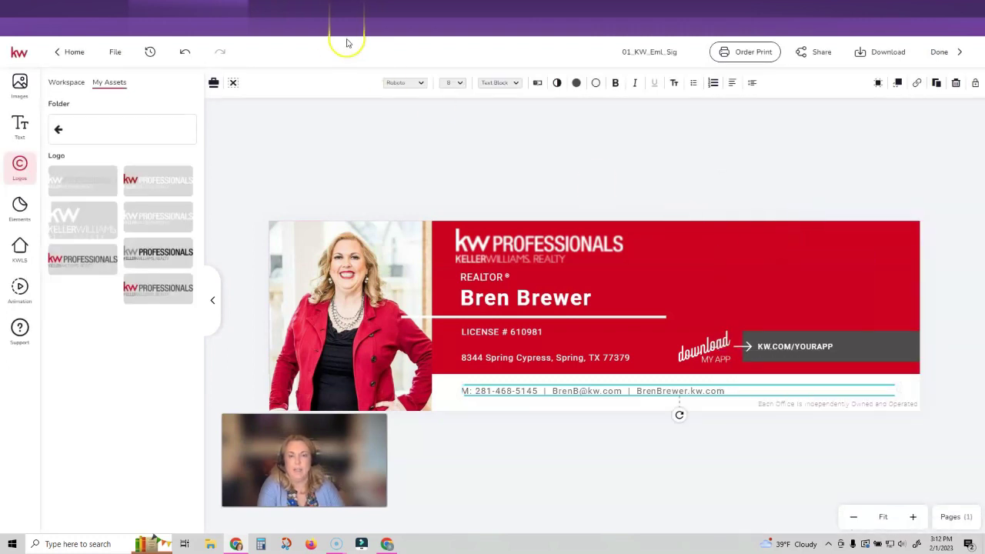
In a new tab, copy the agent's App URL from Consumer > Site & App Settings > URLs
key("ctrl+t")
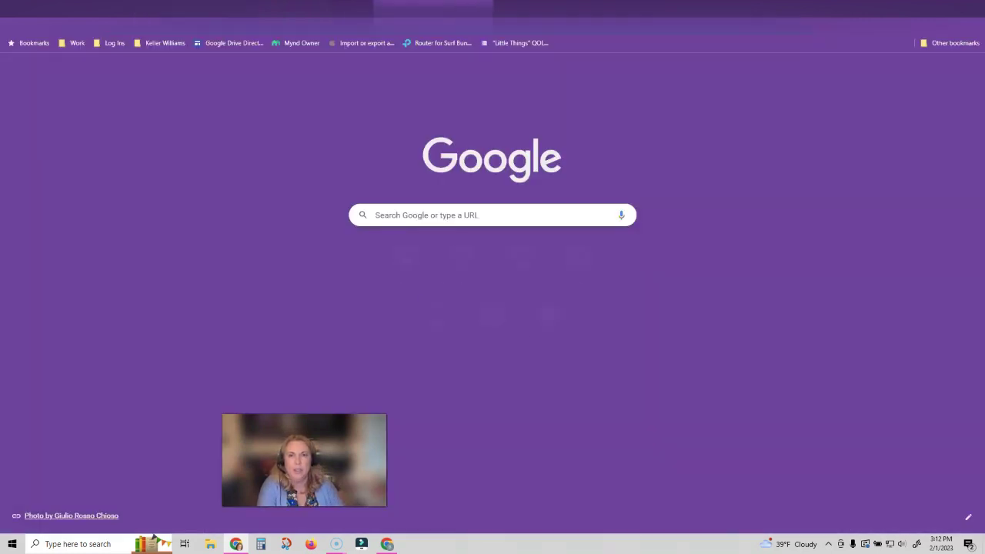
type("agent.kw.com/command")
key("Return")
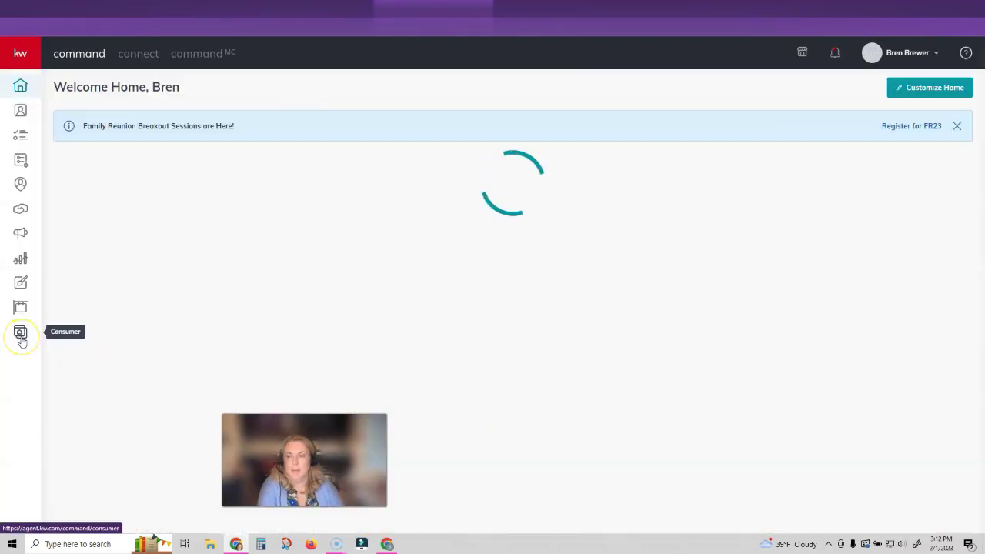
left_click(20, 337)
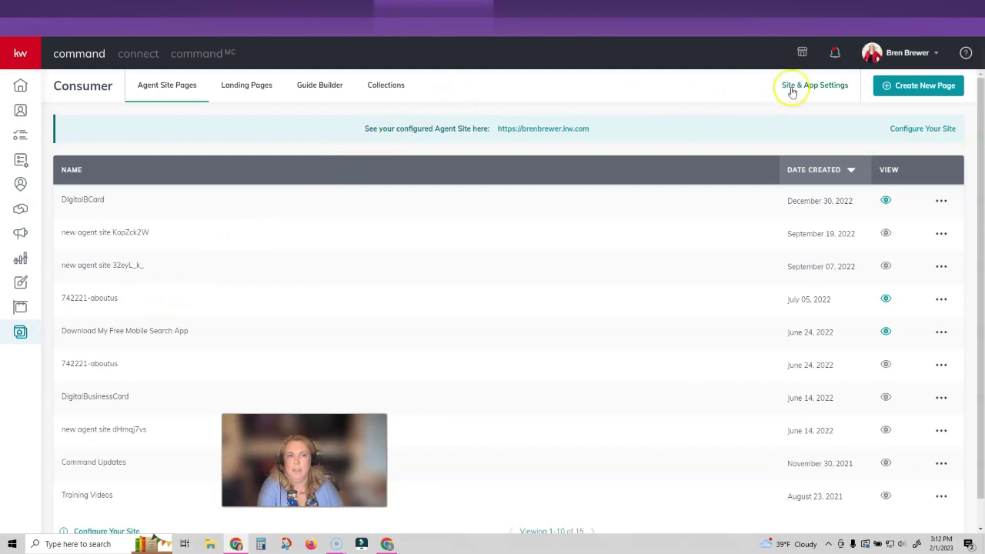
left_click(793, 87)
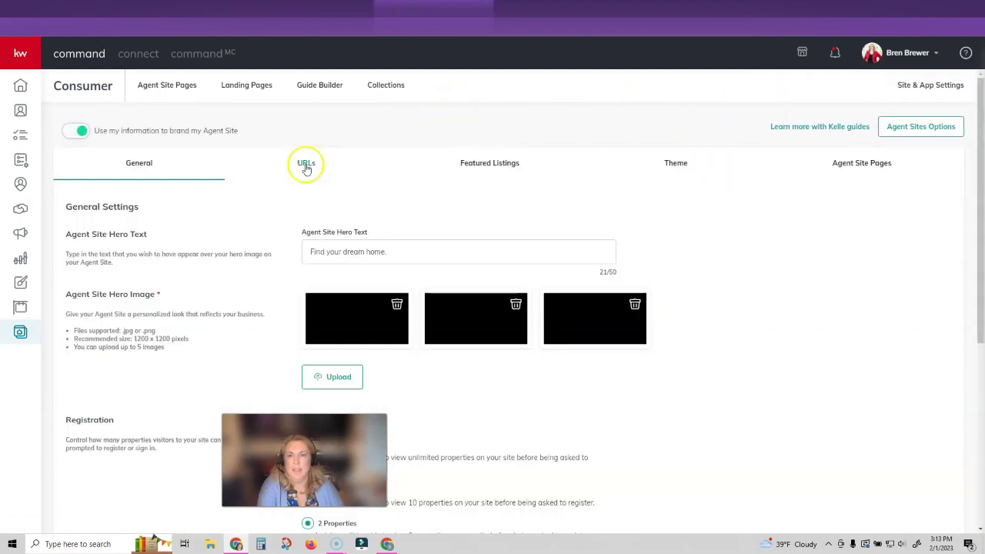
left_click(306, 167)
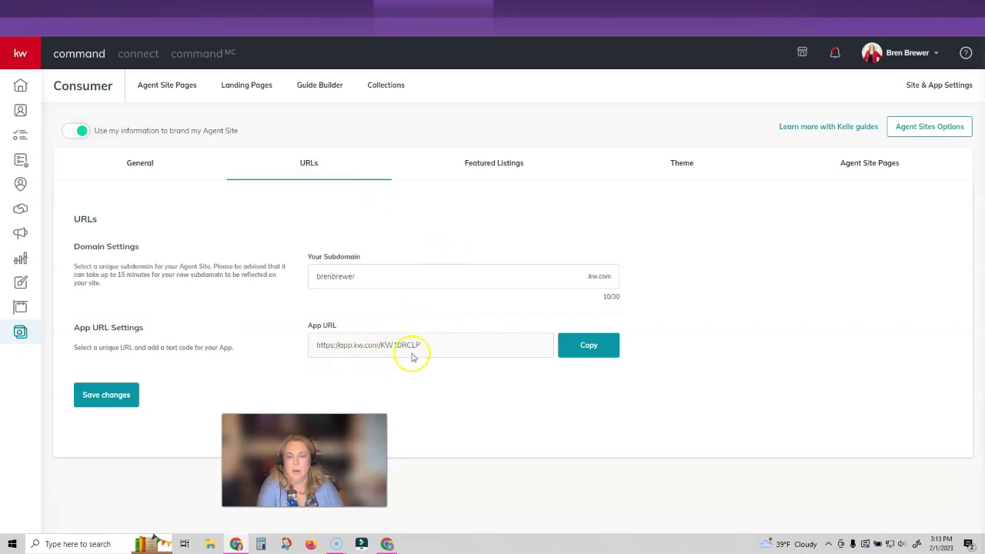
left_click(585, 350)
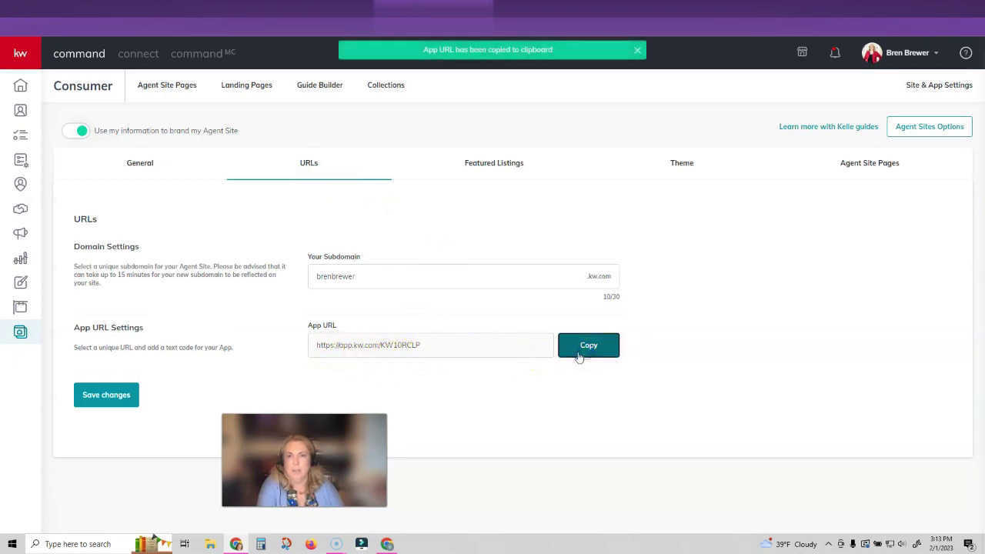
left_click(214, 11)
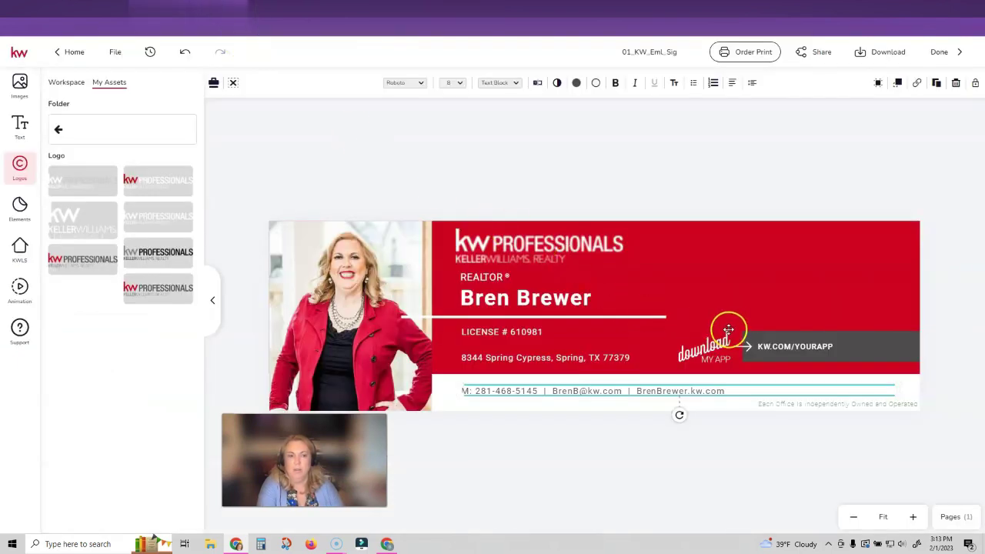
Replace the KW.COM/YOURAPP placeholder with the pasted App URL
left_click(762, 346)
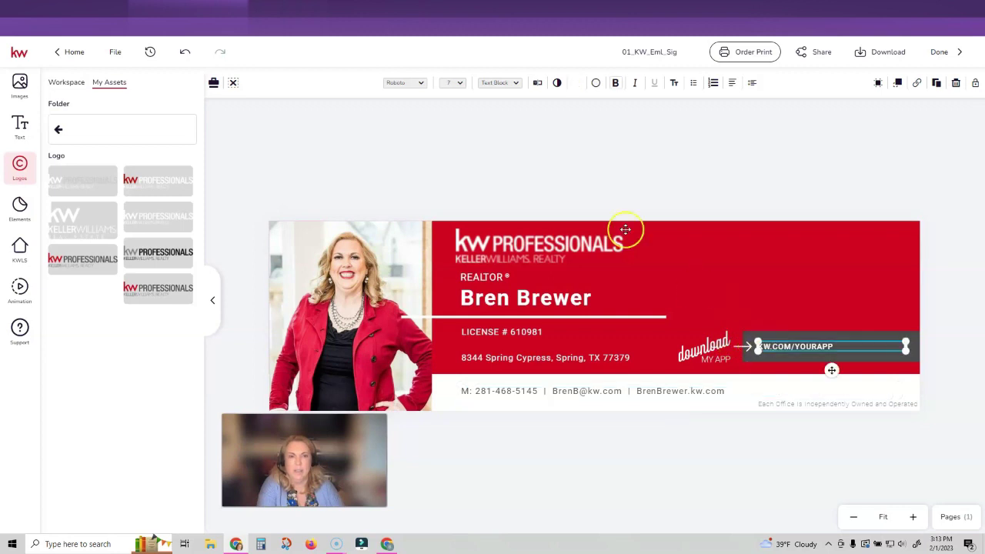
left_click(537, 83)
left_click_drag(806, 113, 722, 116)
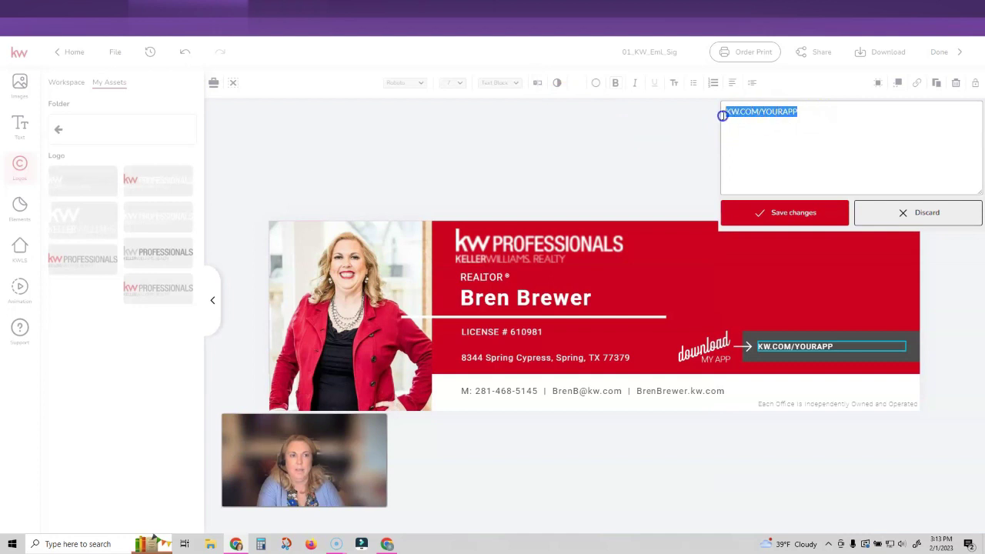
key("ctrl+v")
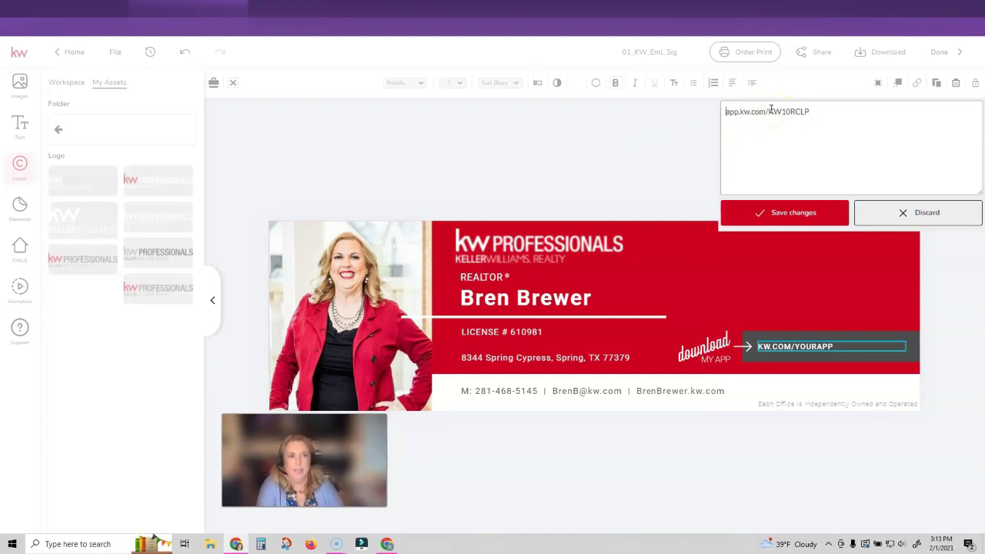
left_click(800, 213)
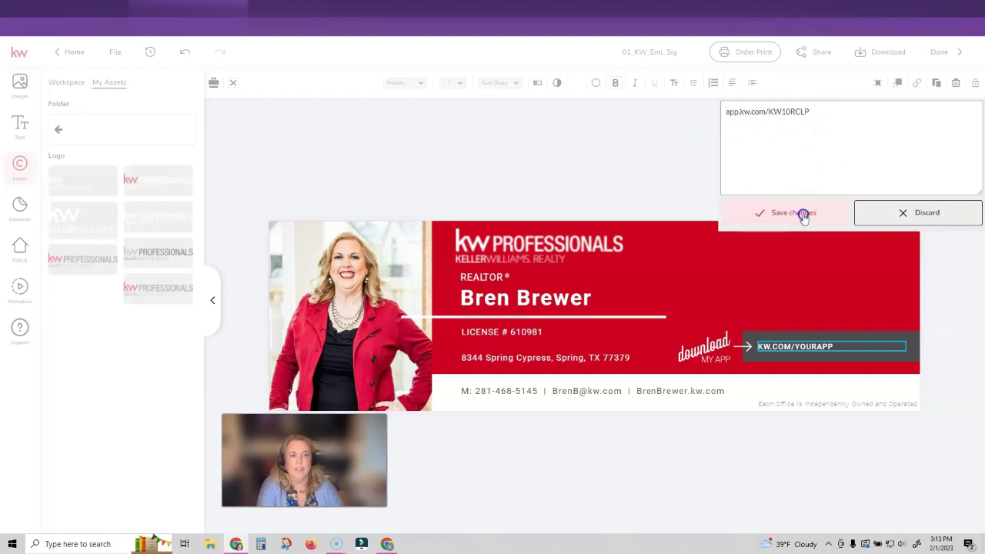
Widen the app URL text box slightly and move the KW PROFESSIONALS logo to the upper right
left_click(753, 341)
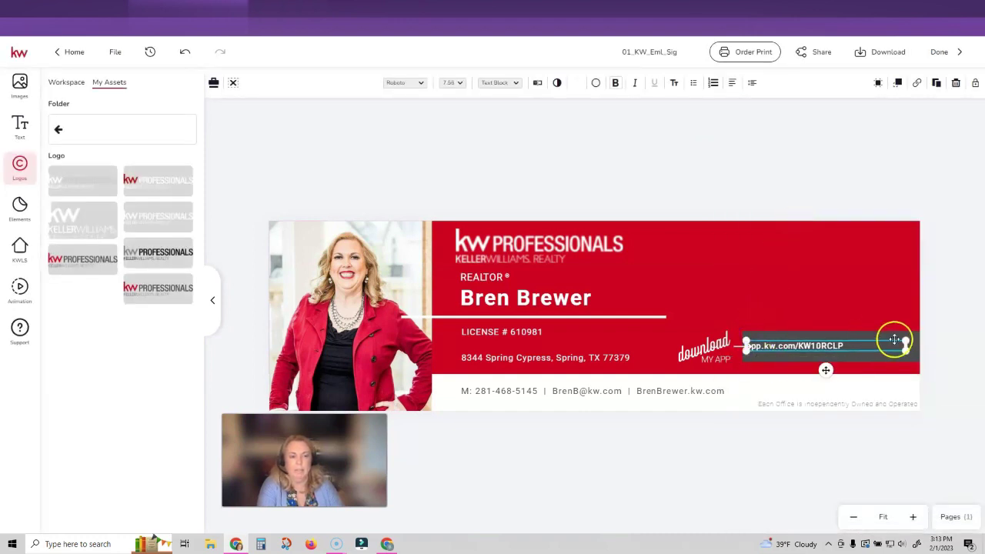
left_click_drag(898, 339, 916, 333)
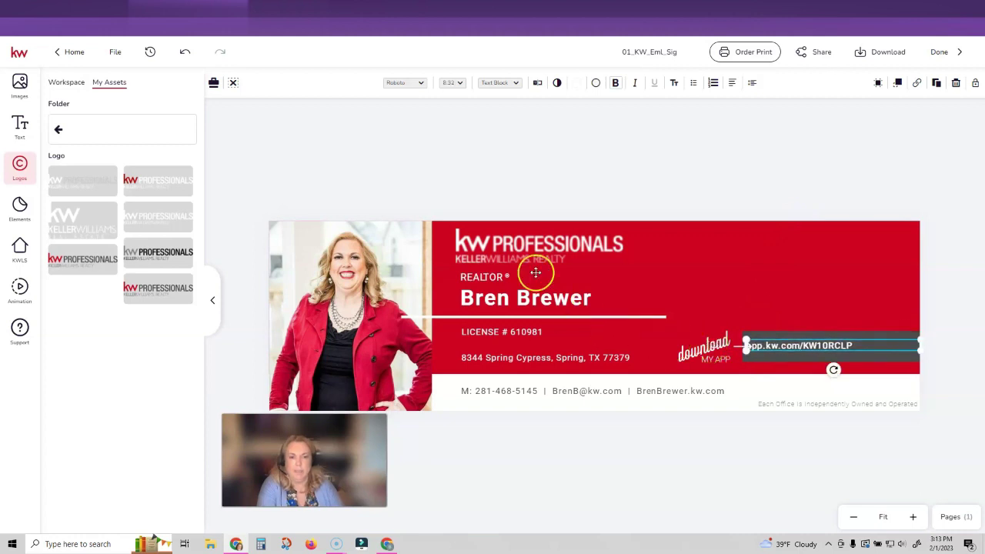
left_click_drag(516, 254, 789, 277)
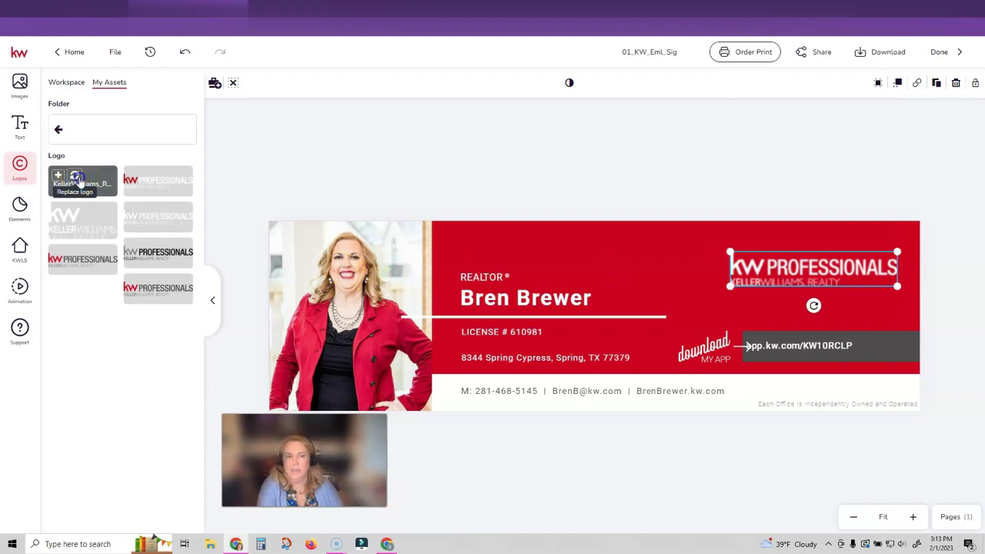
Swap the upper-right logo for the white KW PROFESSIONALS logo from My Assets, undoing a stray insert
left_click(77, 179)
key("ctrl+z")
left_click(794, 271)
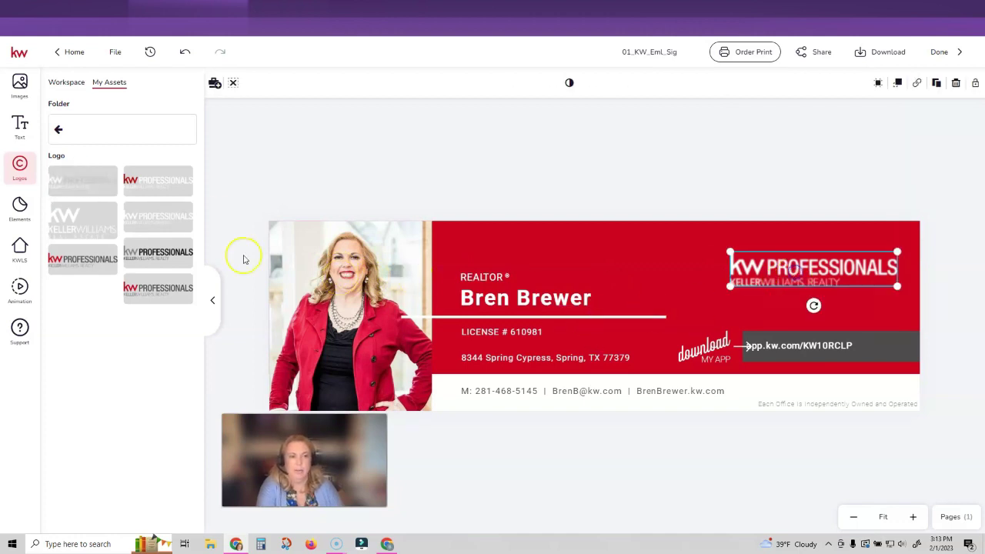
mouse_move(75, 176)
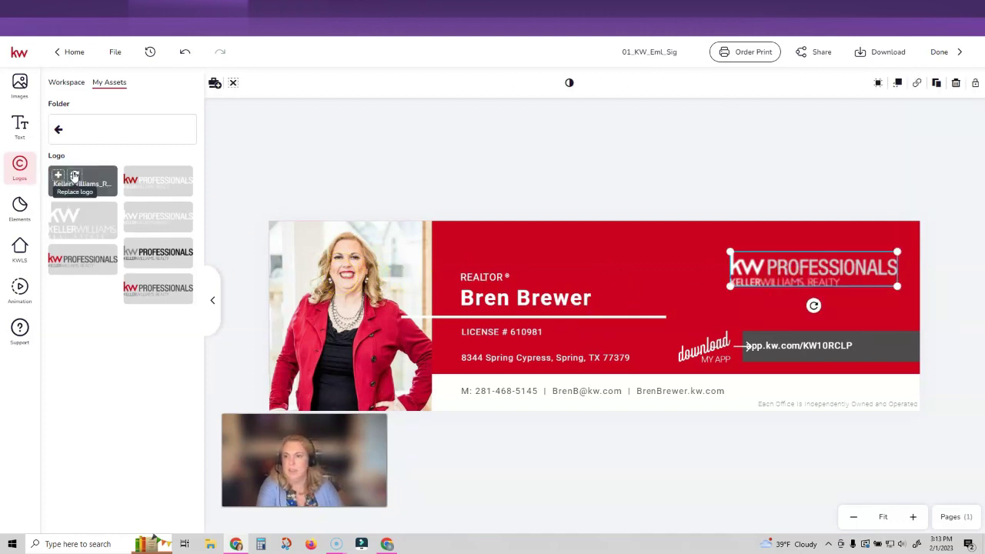
left_click(74, 176)
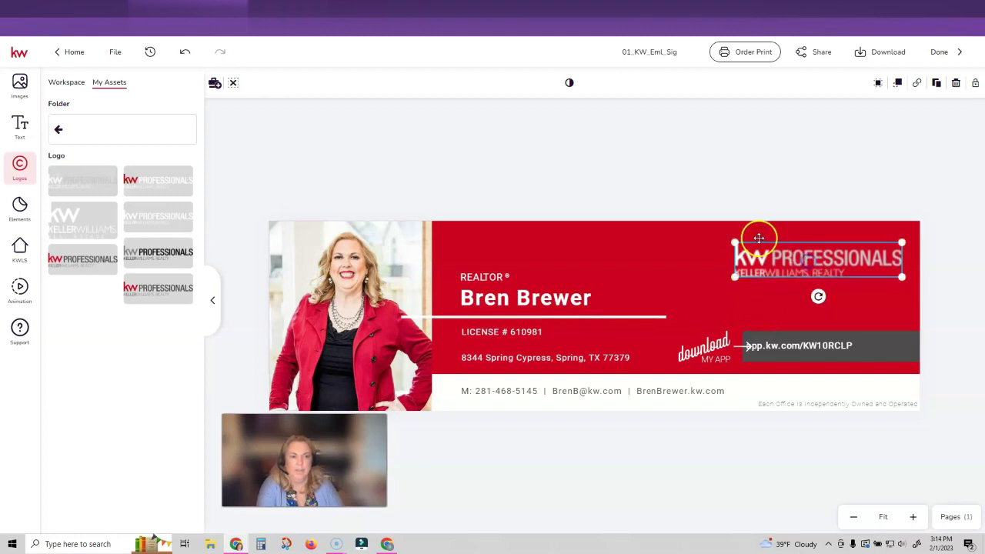
left_click(753, 197)
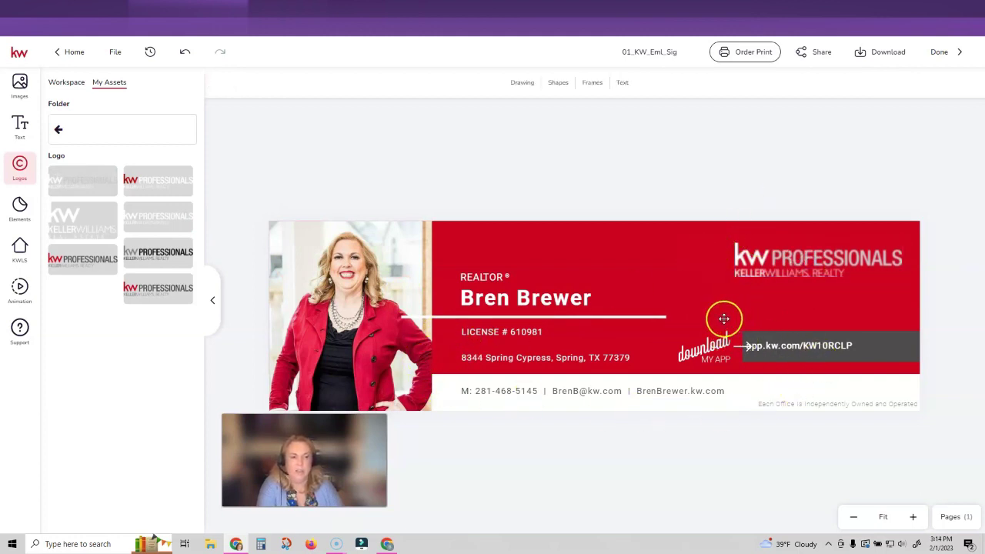
Rename the design to the agent's name plus 'Signature 2 2023' and download all pages as PNG
left_click_drag(622, 52, 688, 51)
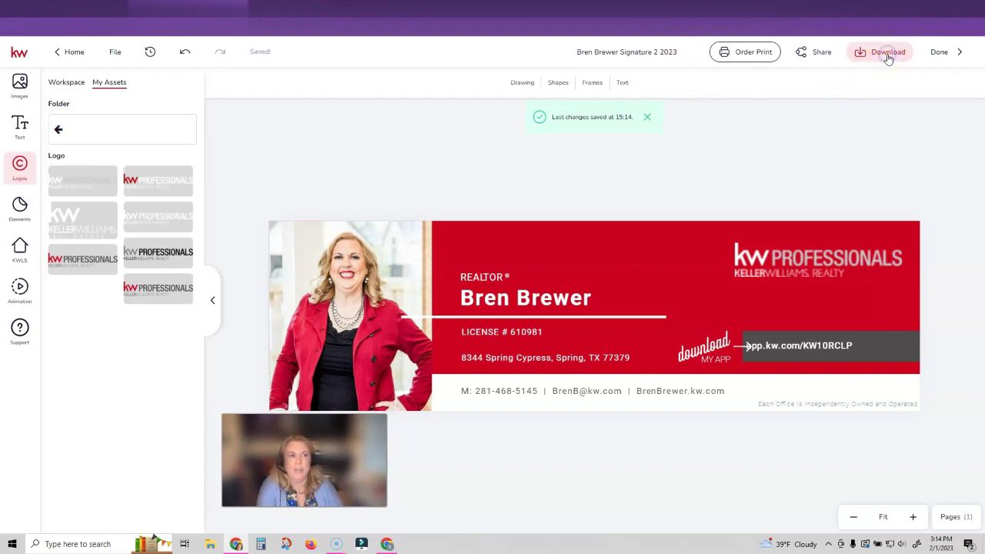
left_click(886, 57)
left_click(818, 130)
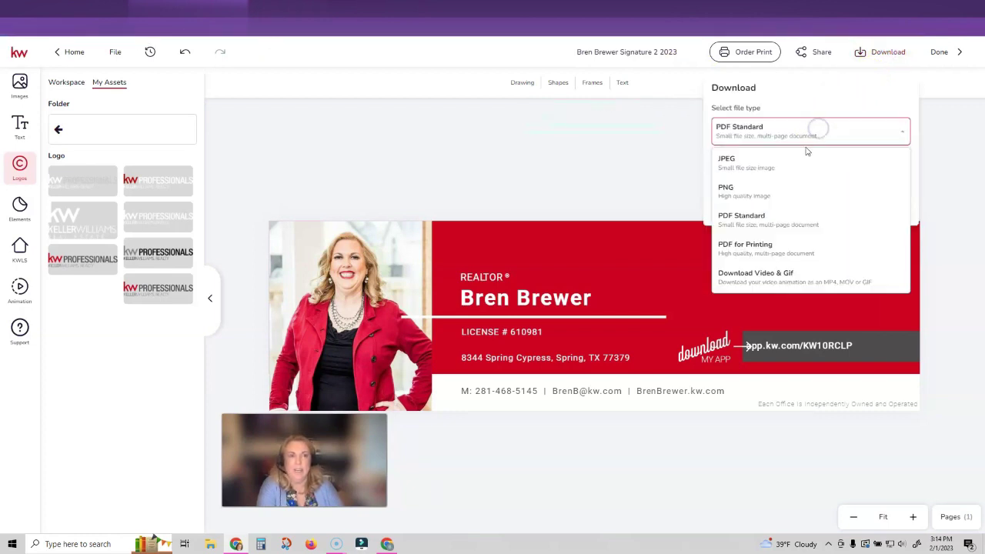
left_click(789, 196)
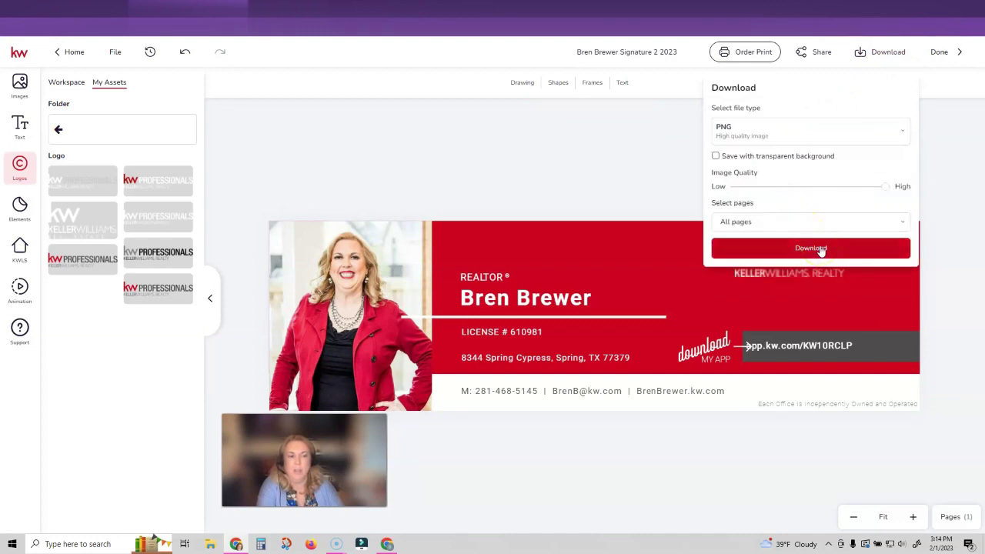
left_click(744, 223)
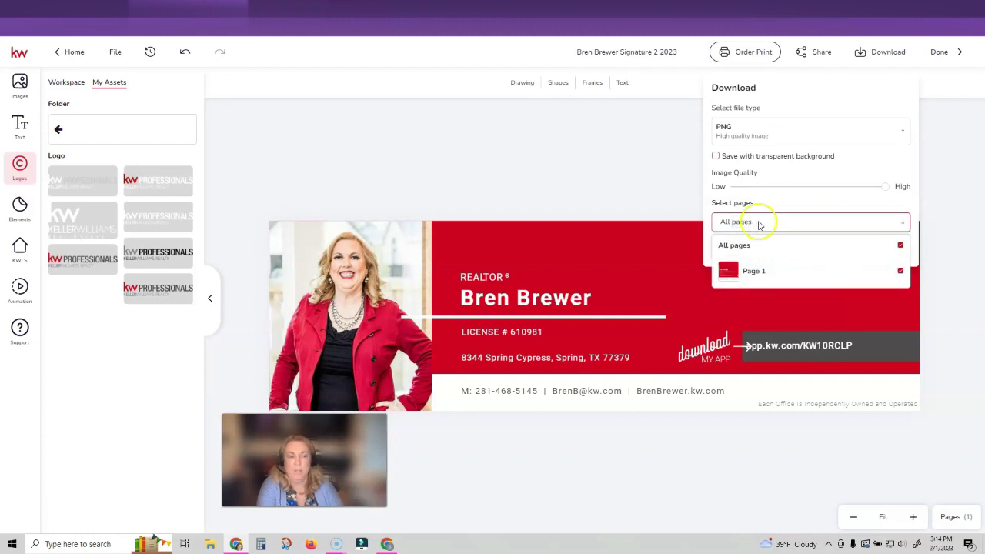
left_click(759, 223)
left_click(821, 243)
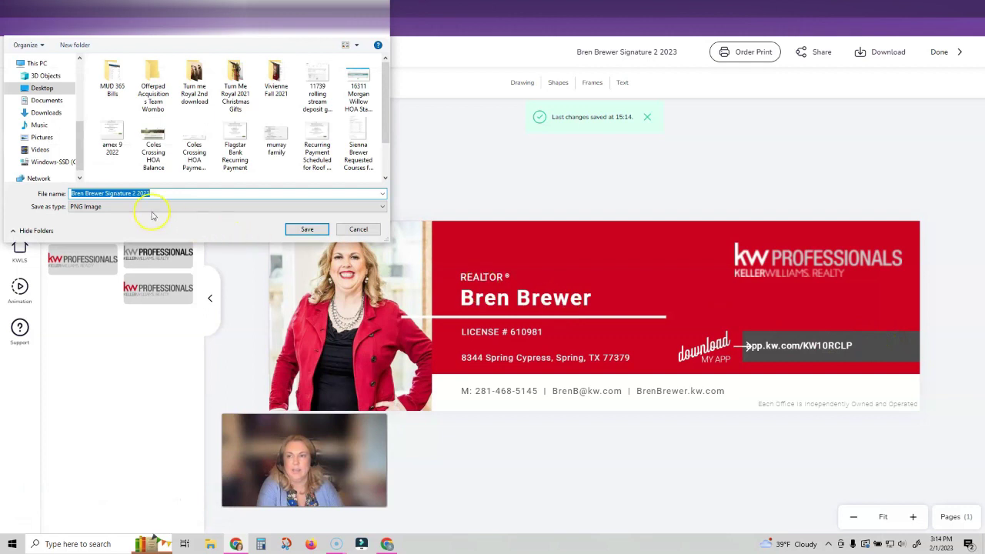
Choose the Downloads folder as the save location for the signature PNG
left_click(47, 112)
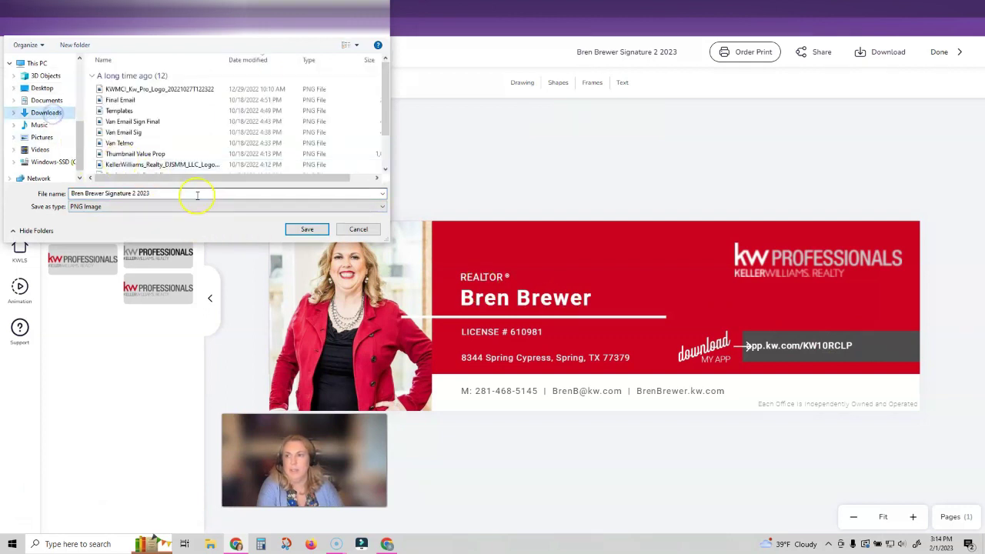